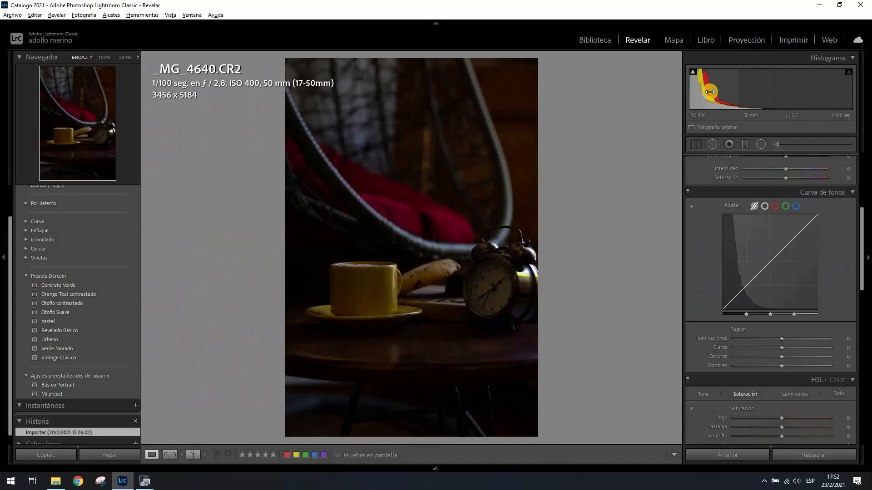
mouse_move(710, 92)
mouse_down()
mouse_move(716, 74)
mouse_move(801, 90)
mouse_move(730, 89)
mouse_up()
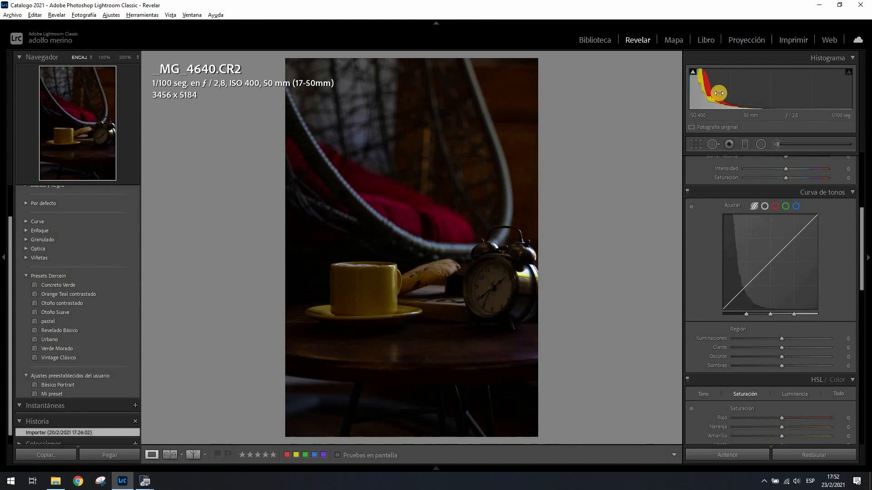
drag(717, 91, 753, 89)
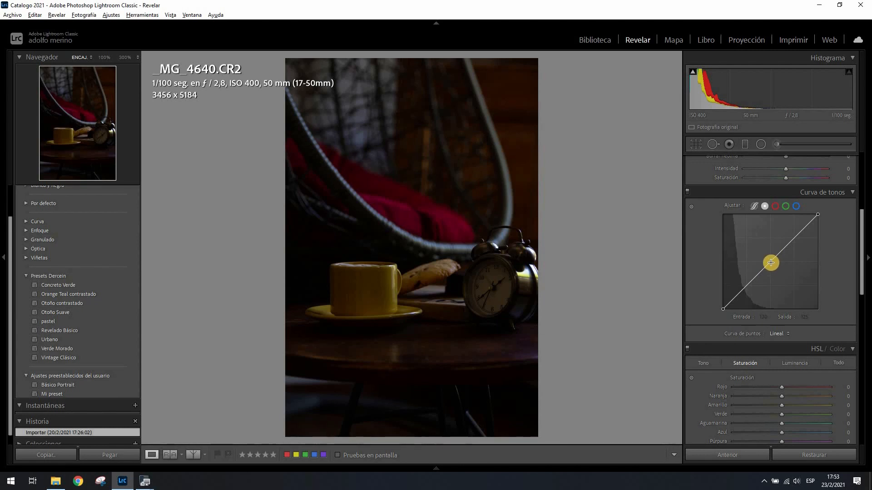
Try a midtone point on the point curve at outputs 189 and 68, and reset the channel
click(772, 263)
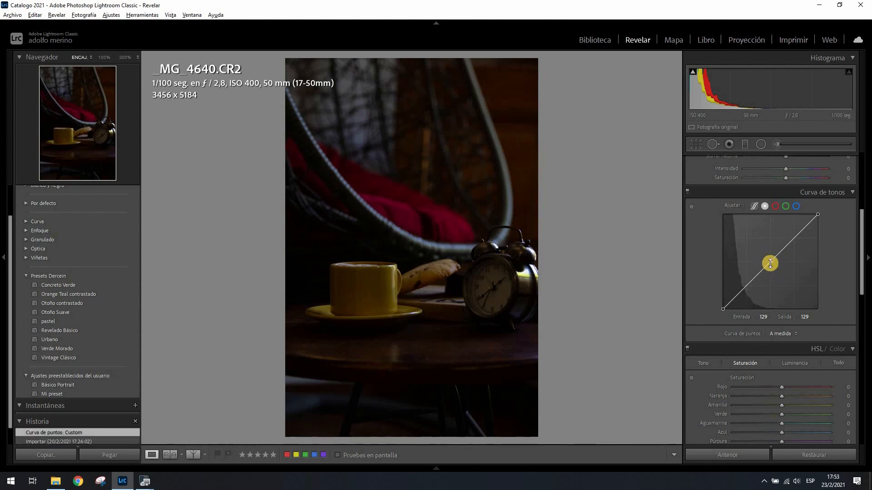
drag(772, 262, 768, 238)
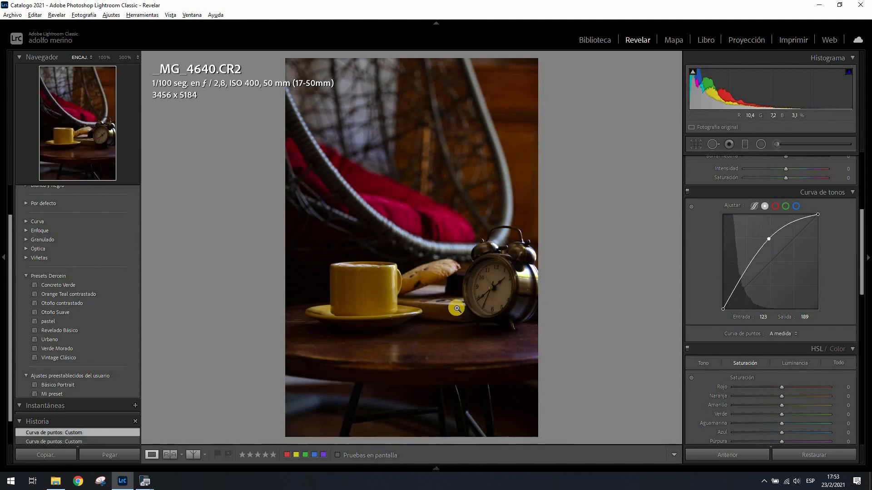
drag(768, 239, 747, 284)
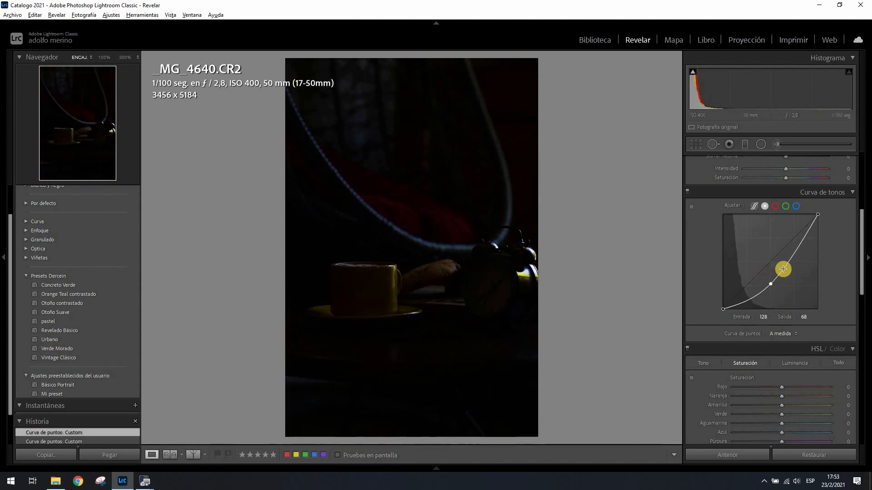
right_click(752, 247)
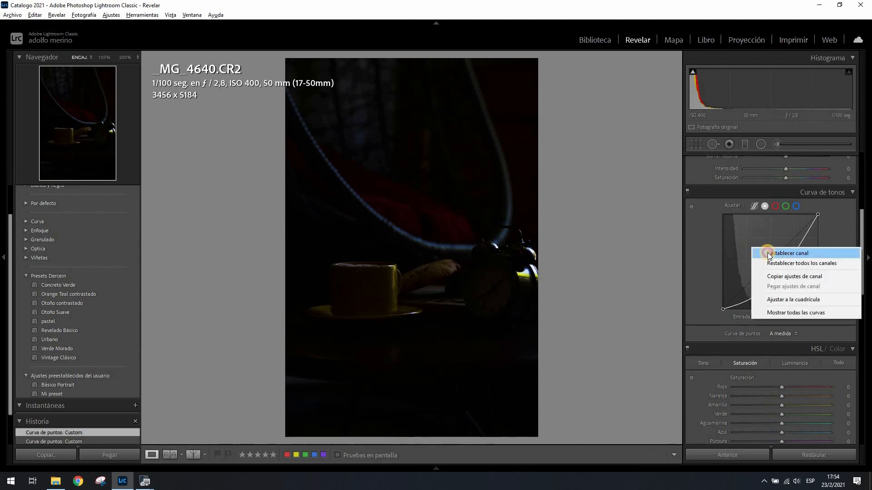
click(769, 253)
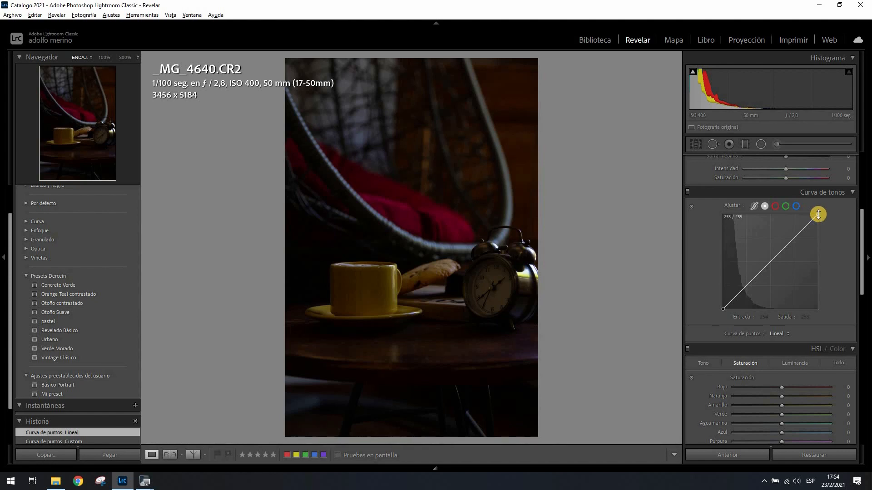
Try lowering the point curve's white endpoint to output 162, and reset that endpoint
drag(819, 215, 826, 249)
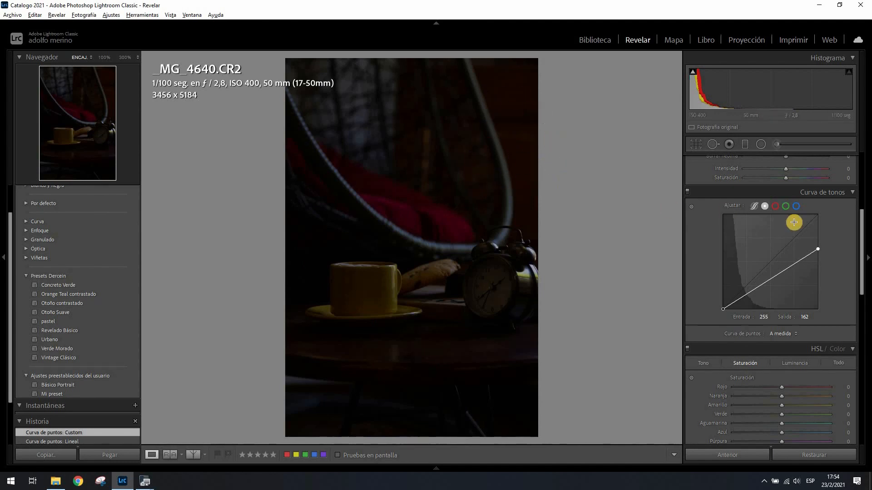
double_click(817, 249)
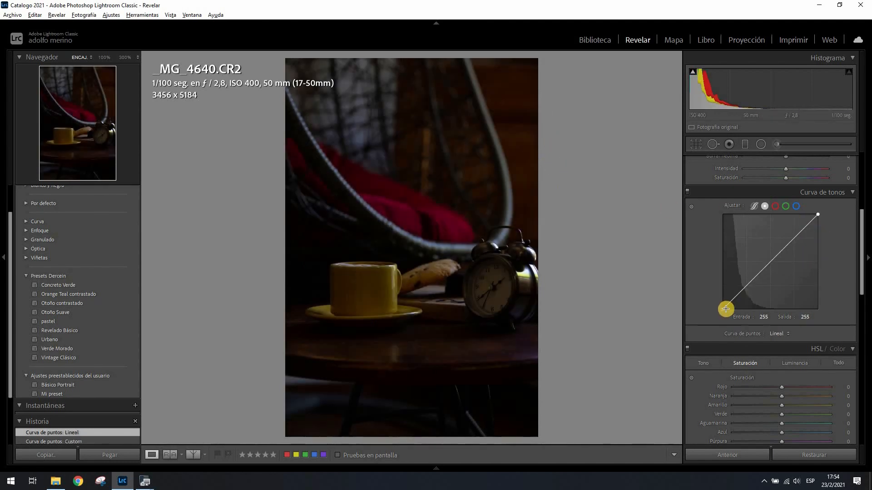
Try raising the point curve's black endpoint to output 41, set black clipping to +9, and return the endpoint to 0
drag(724, 313, 713, 296)
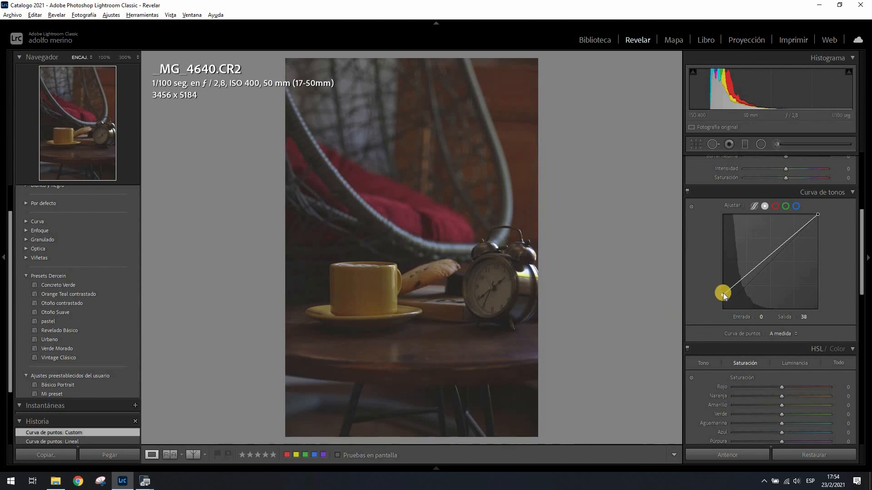
drag(722, 293, 723, 310)
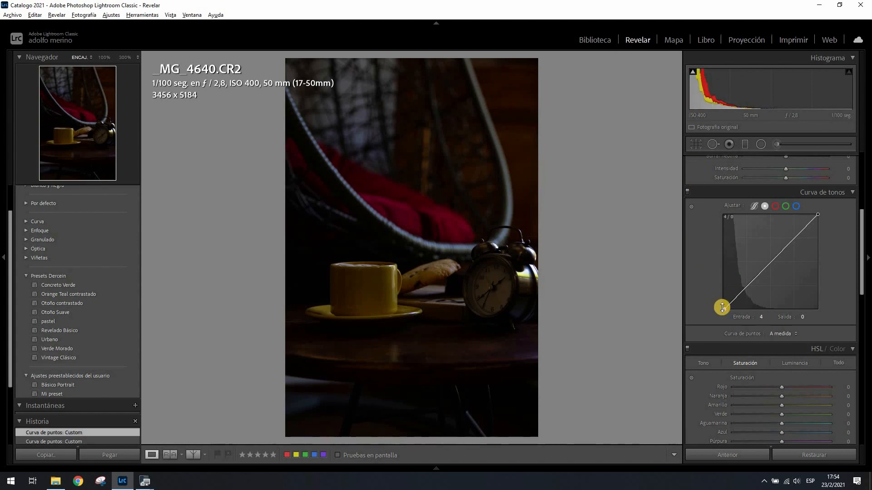
drag(723, 311, 715, 295)
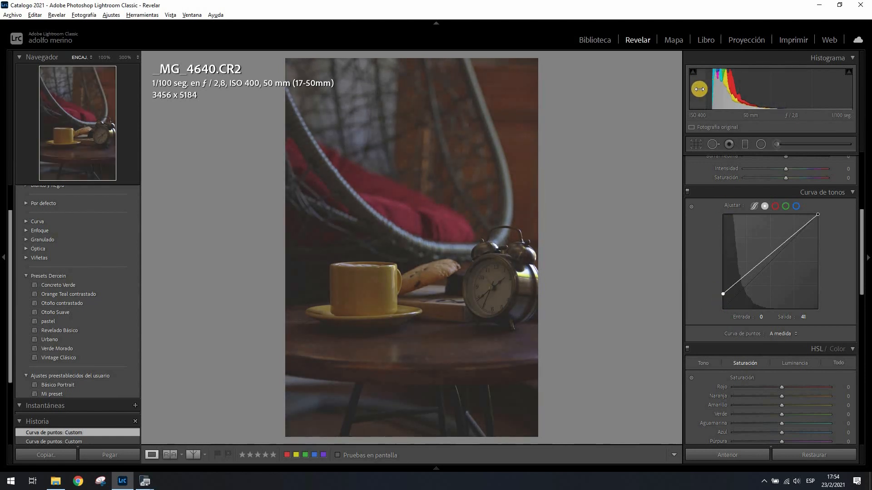
drag(696, 90, 717, 93)
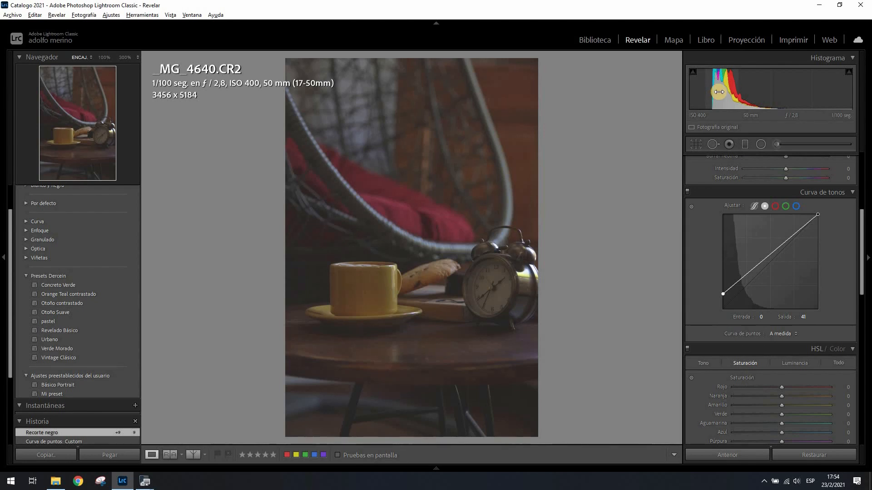
drag(723, 295, 717, 313)
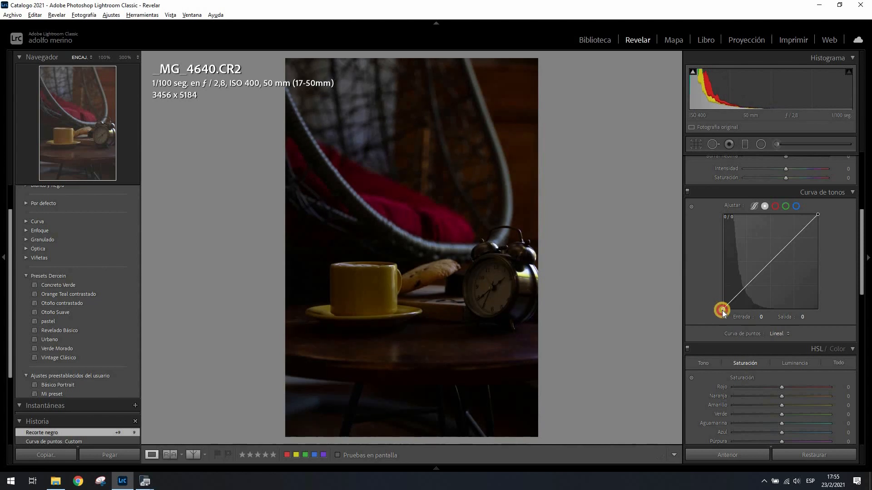
Add control points along the point curve from shadows to highlights, undoing and replacing the misplaced highlight point
click(758, 206)
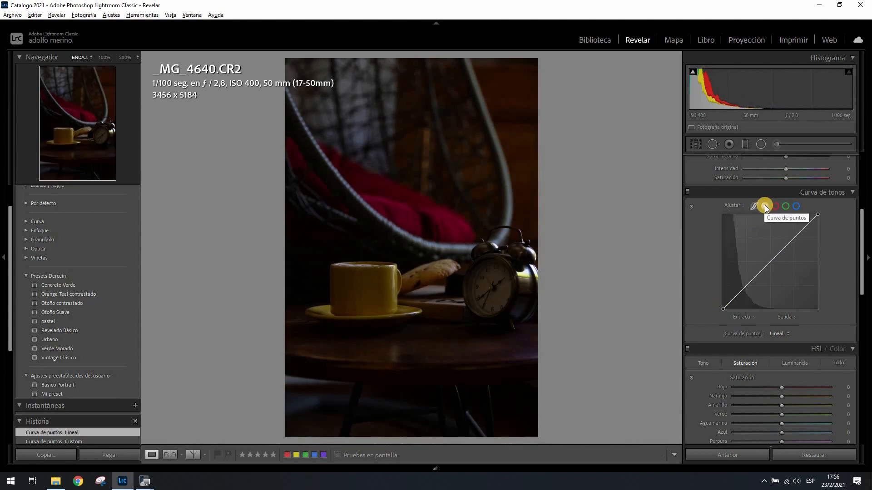
click(735, 297)
click(746, 287)
click(774, 259)
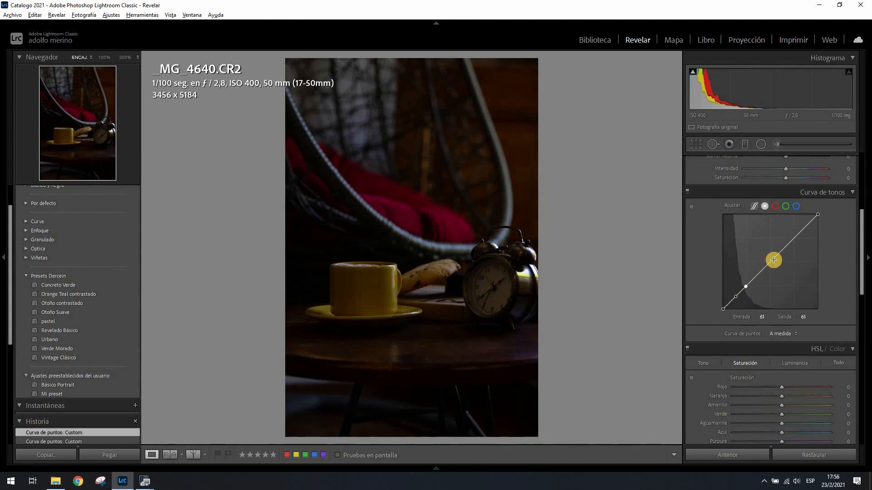
click(810, 226)
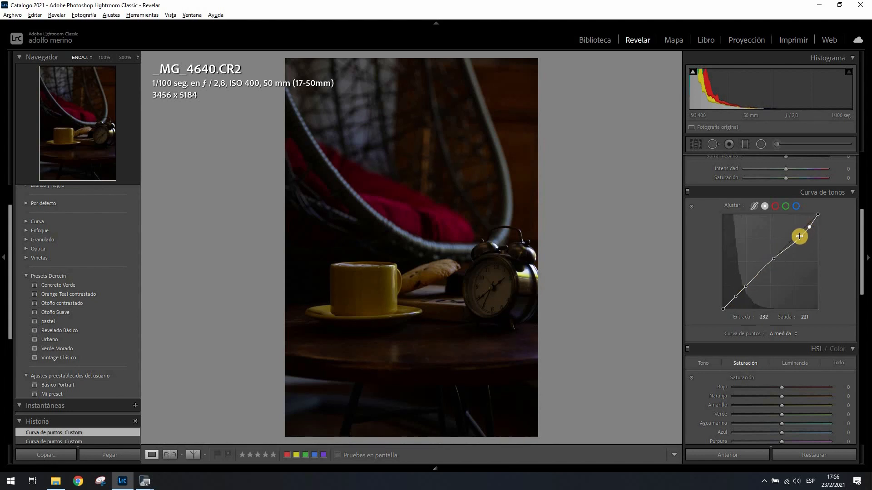
key(ctrl+z)
click(802, 231)
Try lowering the shadow control point to input 43, output 31, and reset the channel
mouse_move(737, 299)
mouse_down()
mouse_move(731, 289)
mouse_move(739, 300)
mouse_up()
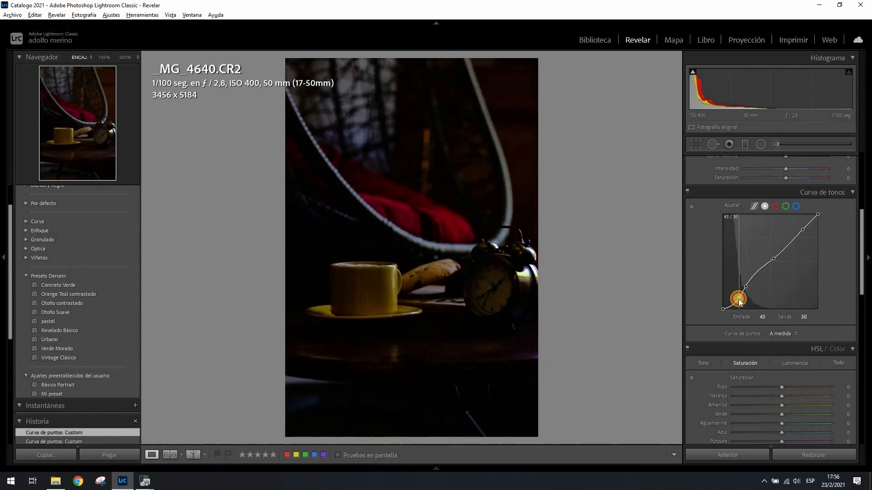
right_click(756, 253)
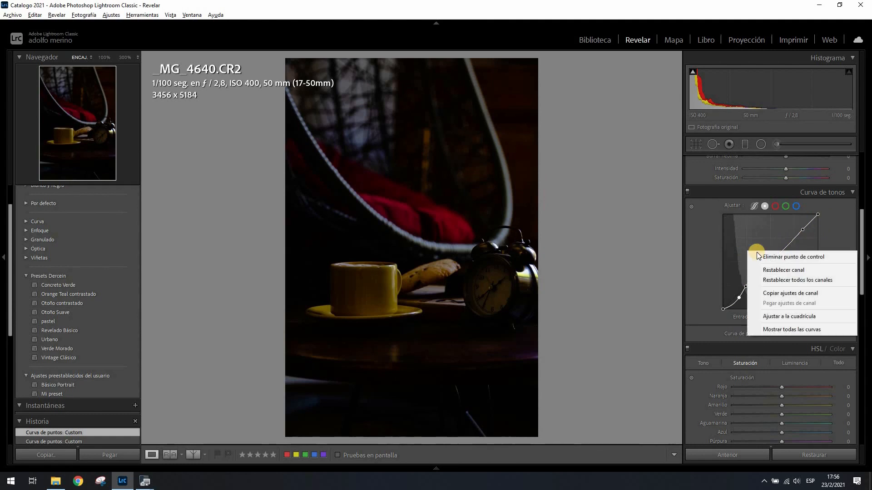
click(768, 270)
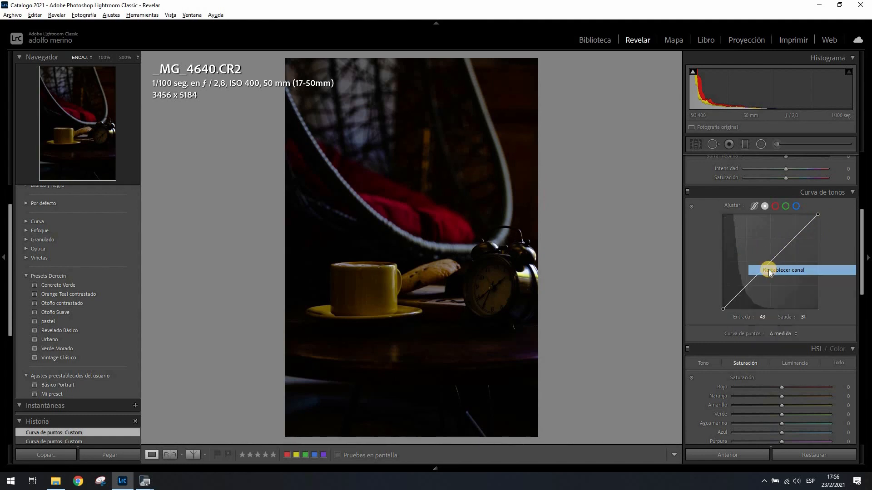
Switch to the parametric curve and try Claros at -15 and Sombras at +97, resetting each one
click(754, 205)
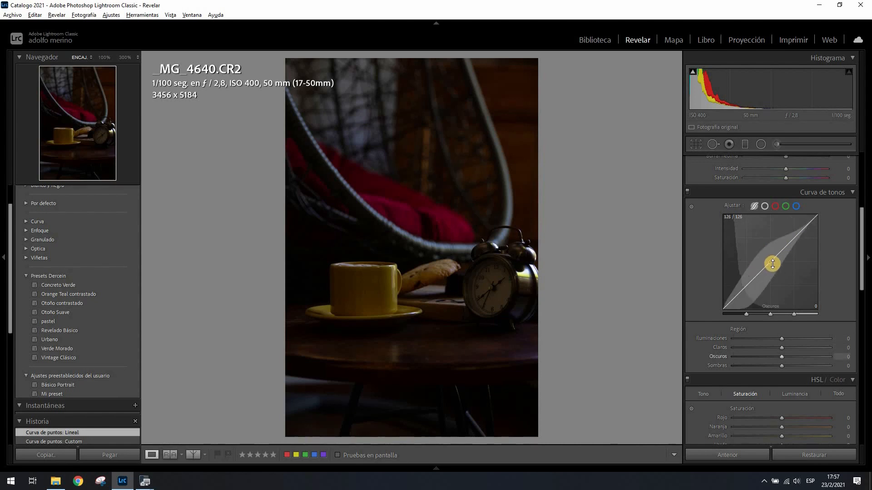
mouse_move(770, 256)
mouse_down()
mouse_move(764, 246)
mouse_move(780, 287)
mouse_move(776, 258)
mouse_up()
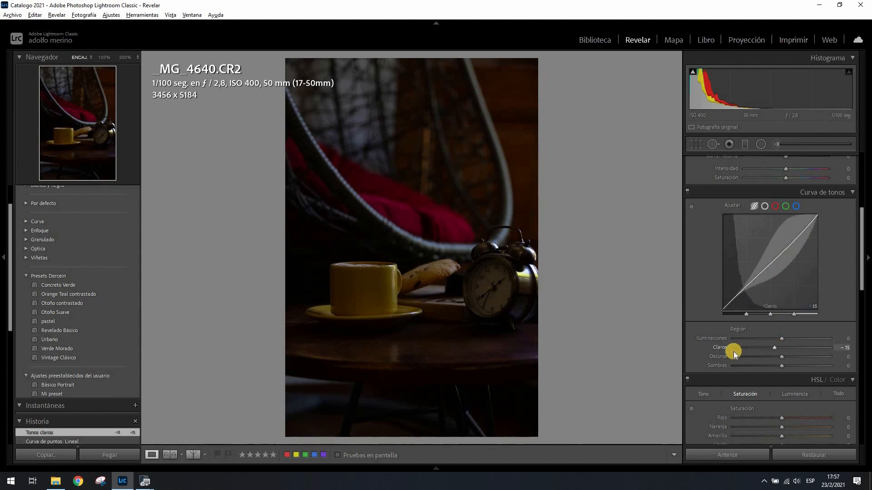
double_click(719, 348)
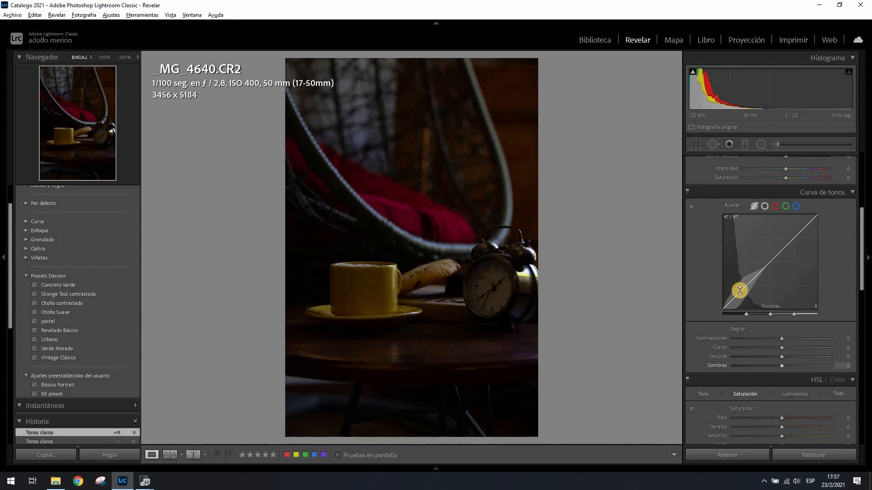
drag(738, 289, 725, 244)
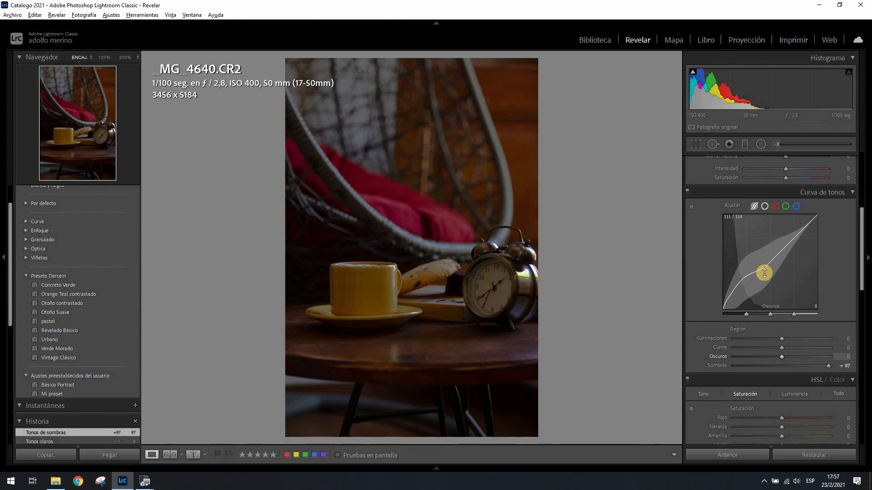
double_click(718, 365)
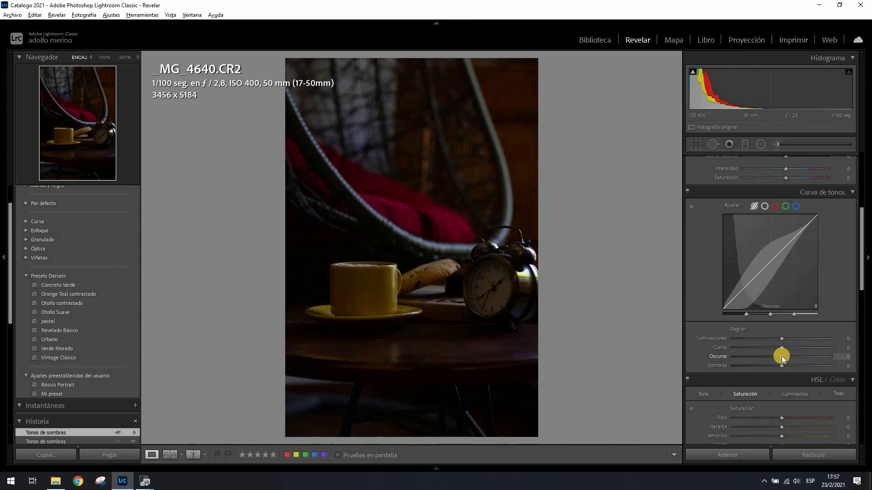
Set Oscuros to +78 and lower Iluminaciones slightly on the parametric curve
drag(781, 356, 820, 362)
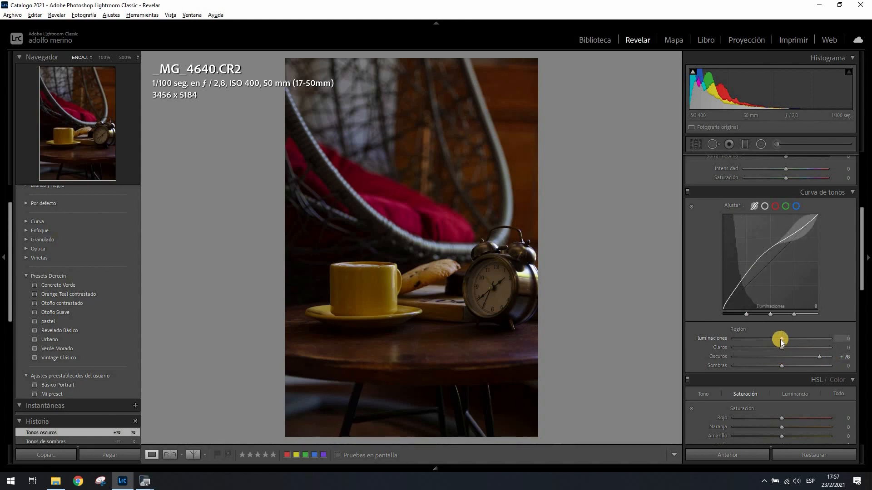
drag(780, 340, 769, 339)
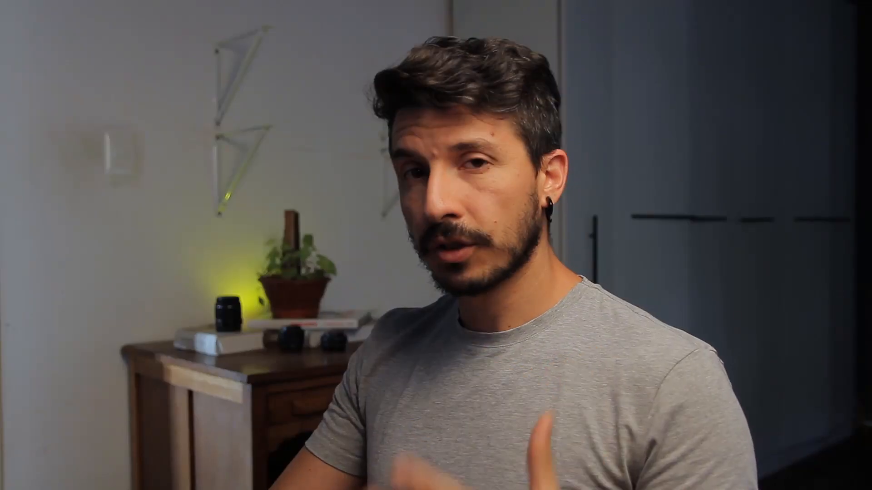
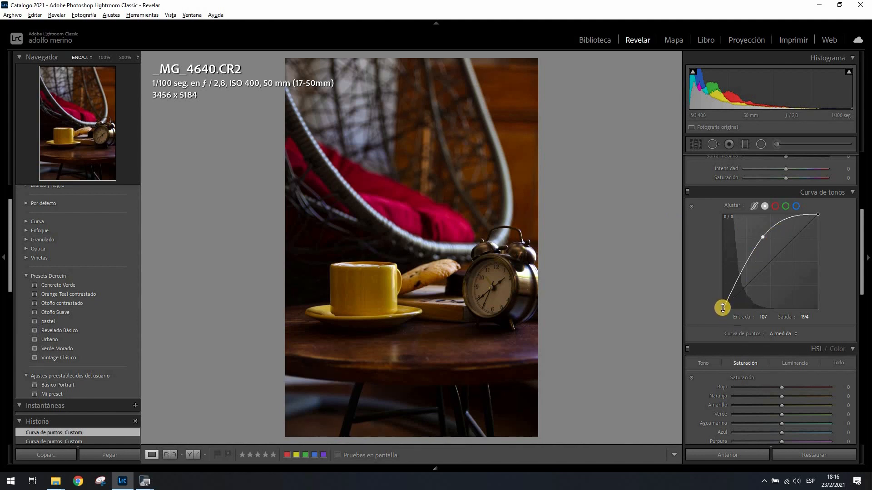
Raise the point curve's black endpoint to output 10 and lower its white endpoint to output 242
drag(723, 309, 723, 307)
click(820, 214)
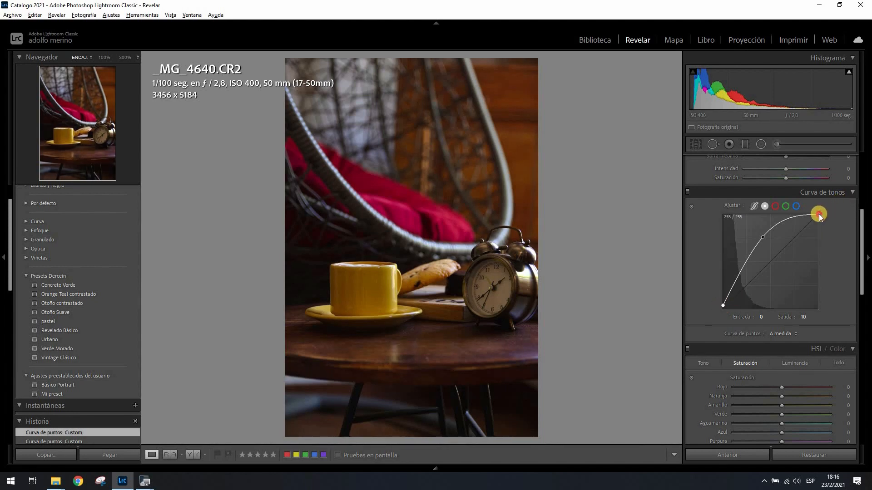
drag(820, 216, 819, 219)
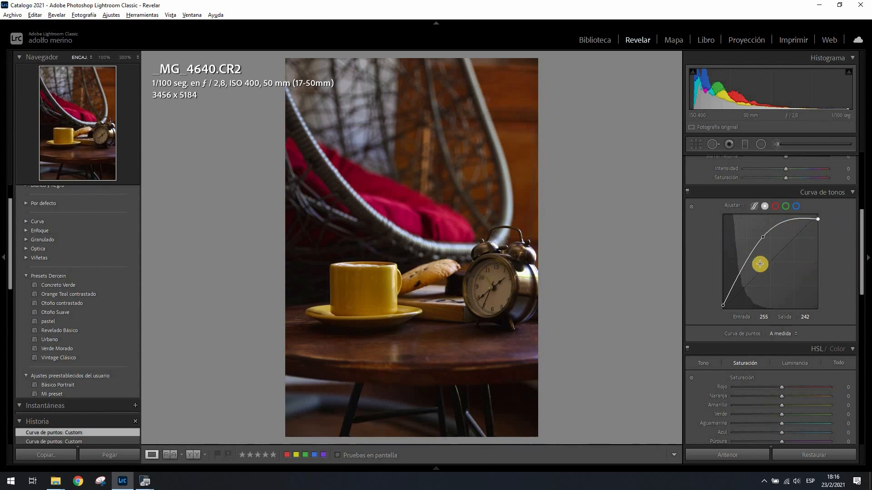
Switch to the parametric curve, try the basic Contraste adjustment at +66, and reset it
click(754, 206)
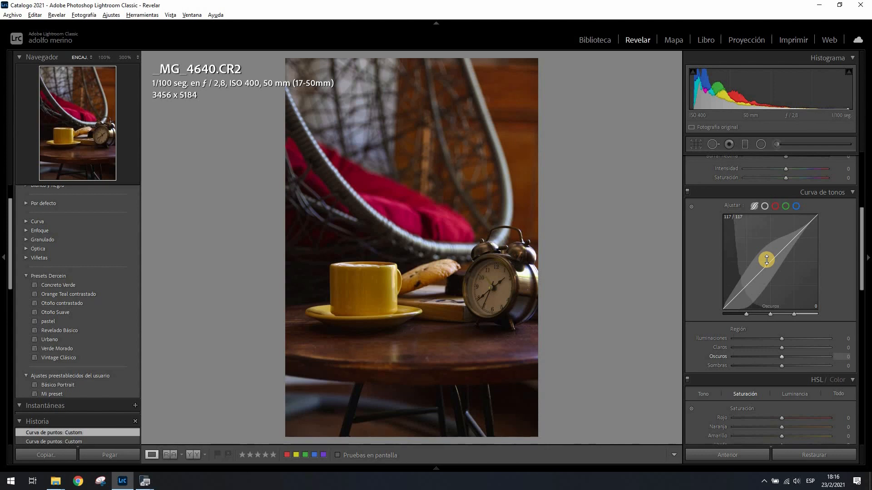
drag(862, 253, 857, 194)
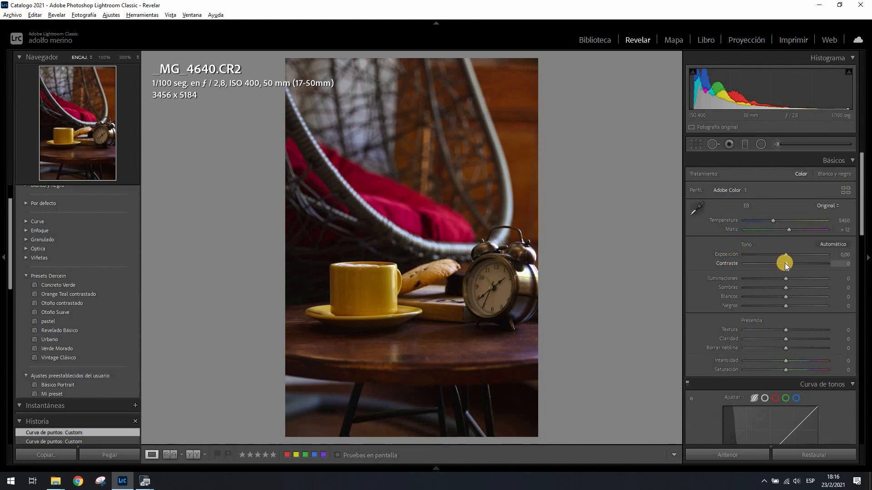
drag(786, 265, 814, 268)
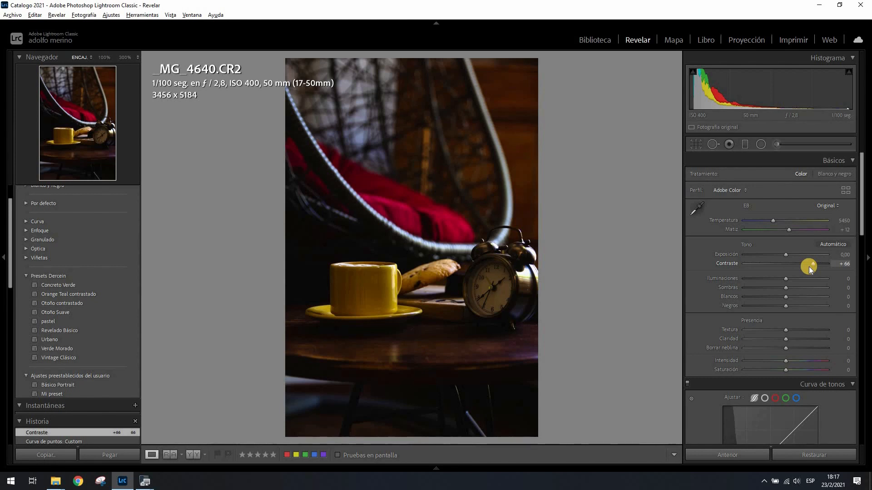
double_click(733, 263)
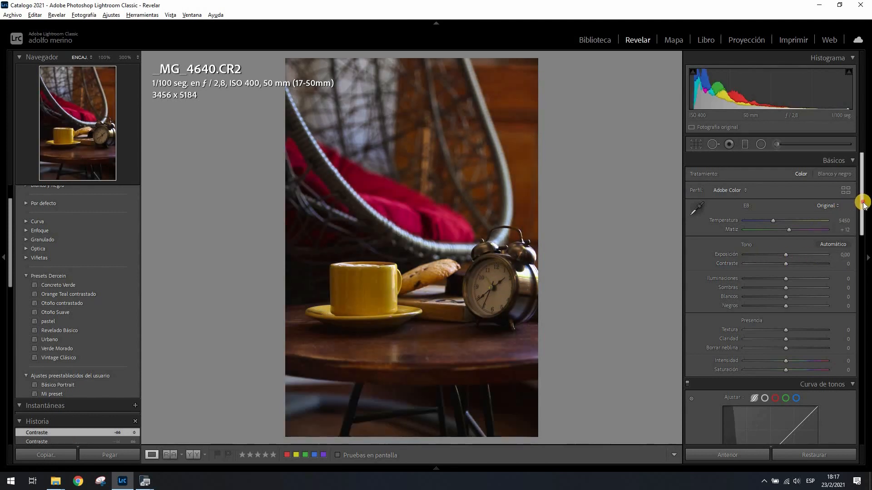
Create a gentle contrast curve on the parametric curve with Oscuros at -21 and Claros at +9
drag(862, 199, 850, 256)
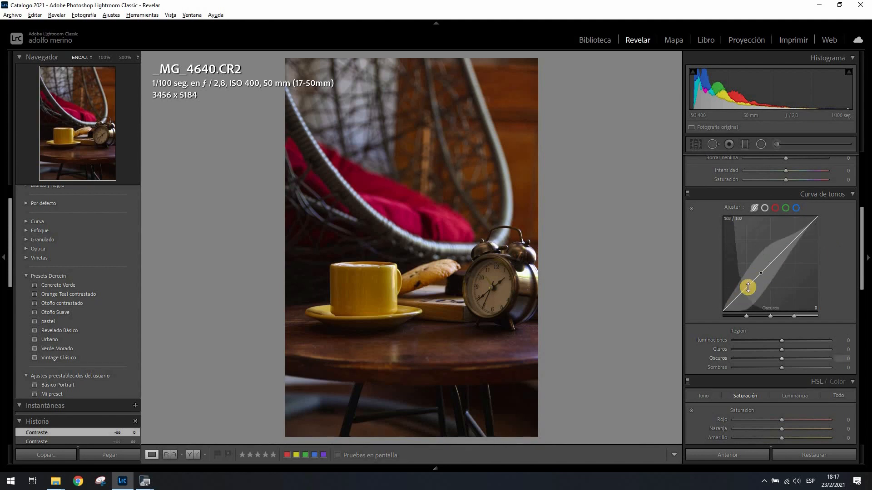
drag(747, 289, 755, 296)
drag(791, 248, 786, 245)
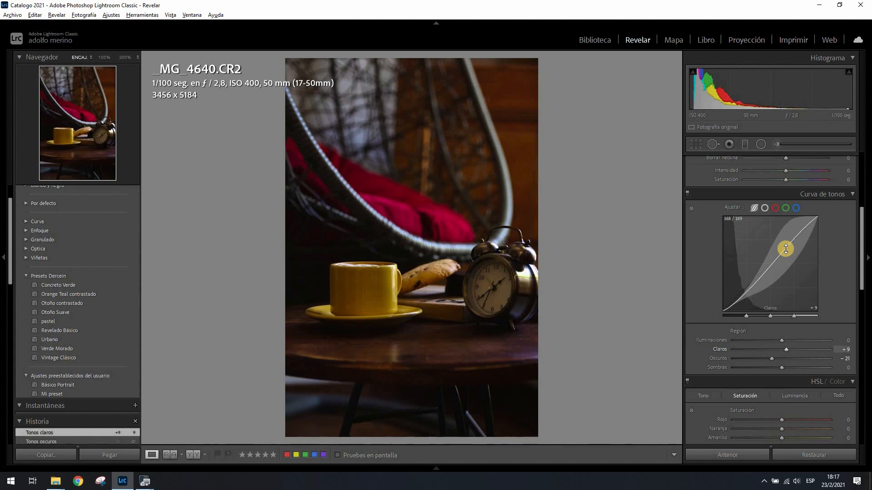
Compare the before and after versions of the photo side by side, and return to the single-photo view
click(191, 455)
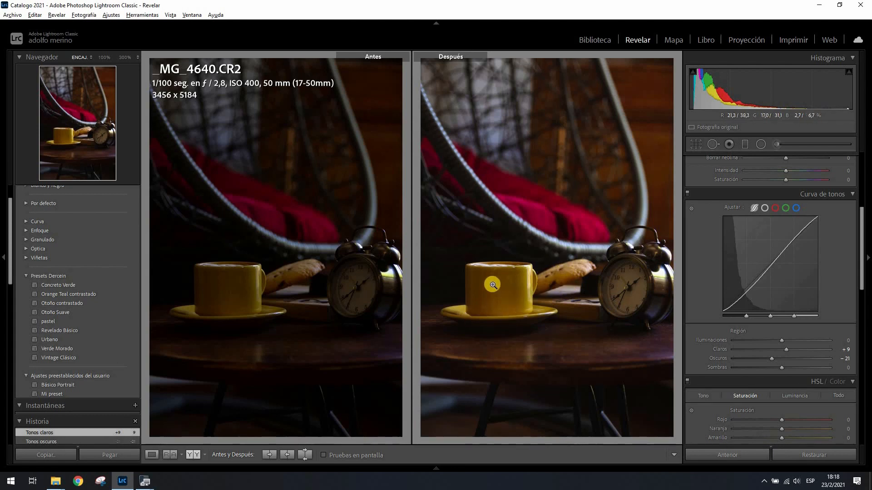
click(153, 455)
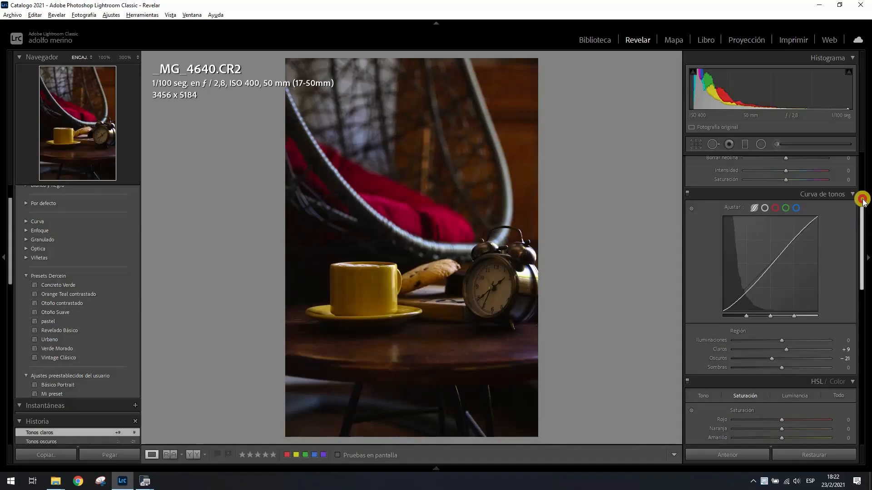
Restore all of the photo's develop settings to their defaults and switch the tone curve to the point curve
drag(863, 199, 863, 170)
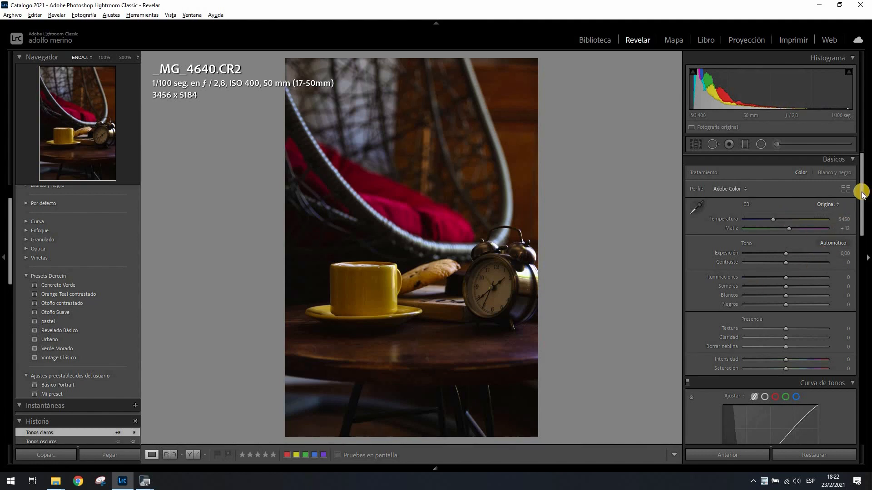
drag(863, 195, 861, 237)
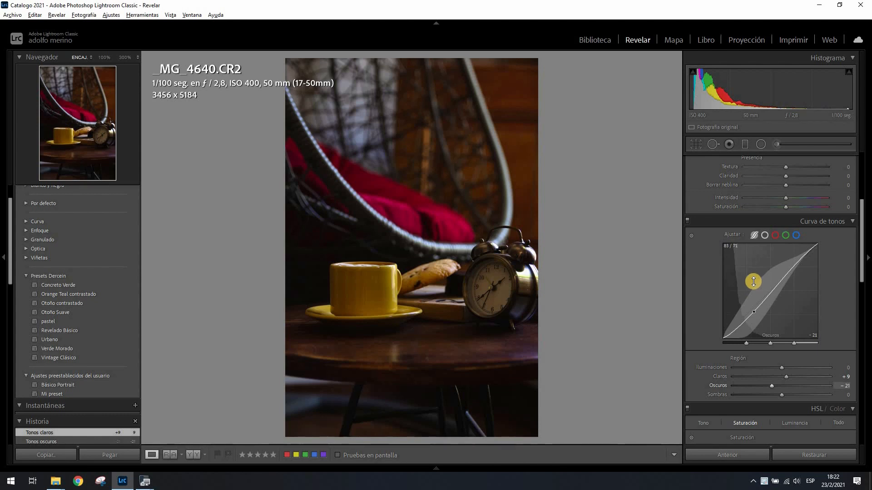
click(803, 447)
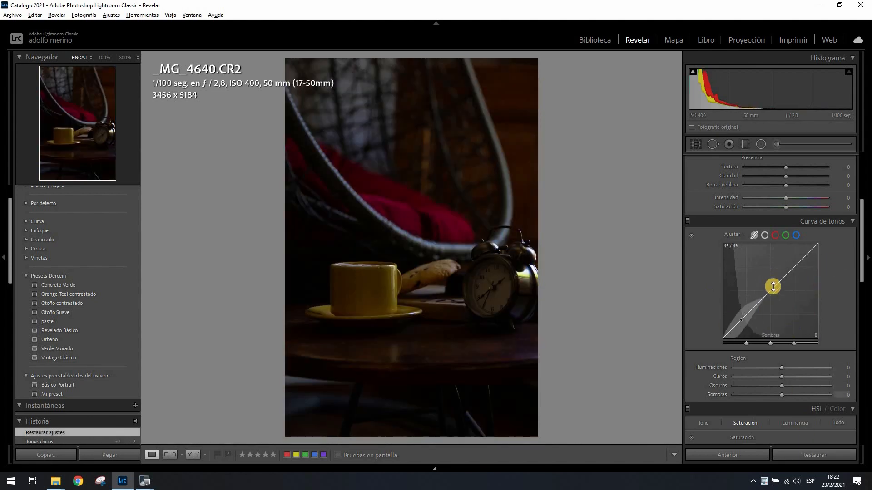
drag(859, 243, 840, 210)
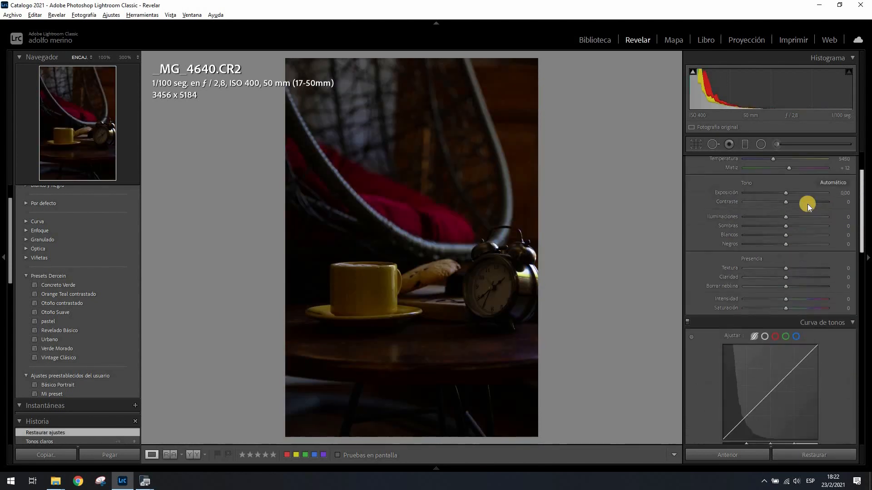
drag(861, 185, 763, 247)
click(766, 263)
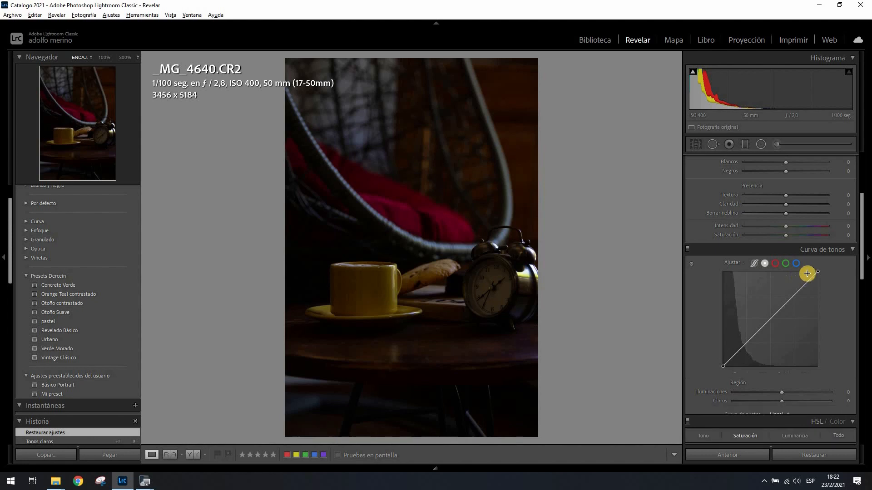